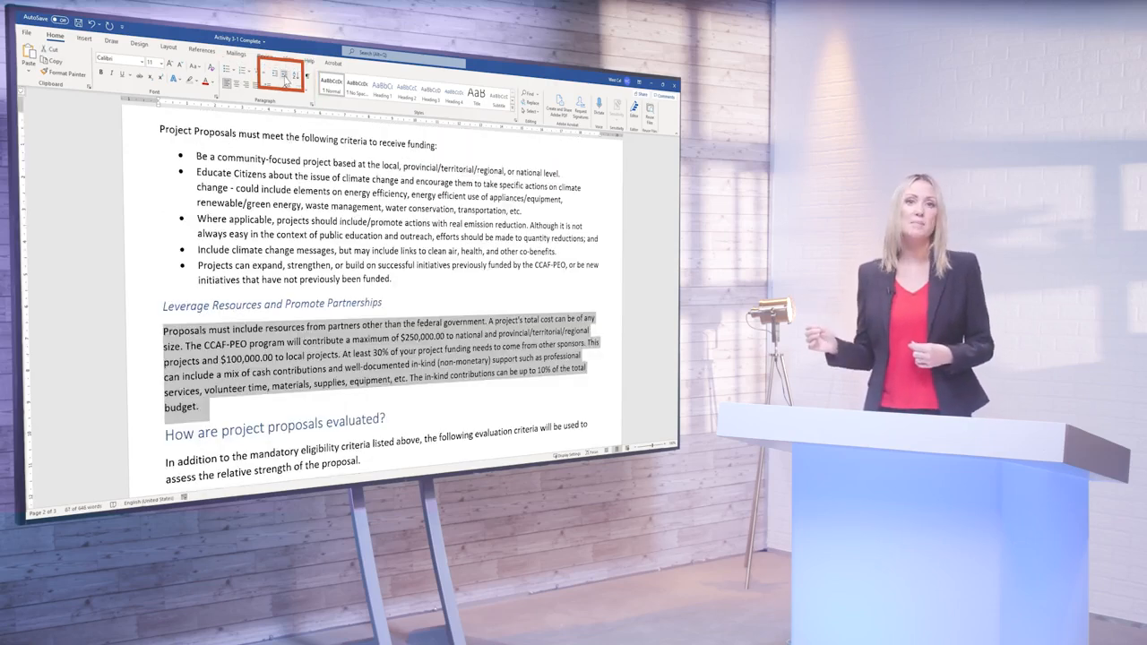
left_click(285, 77)
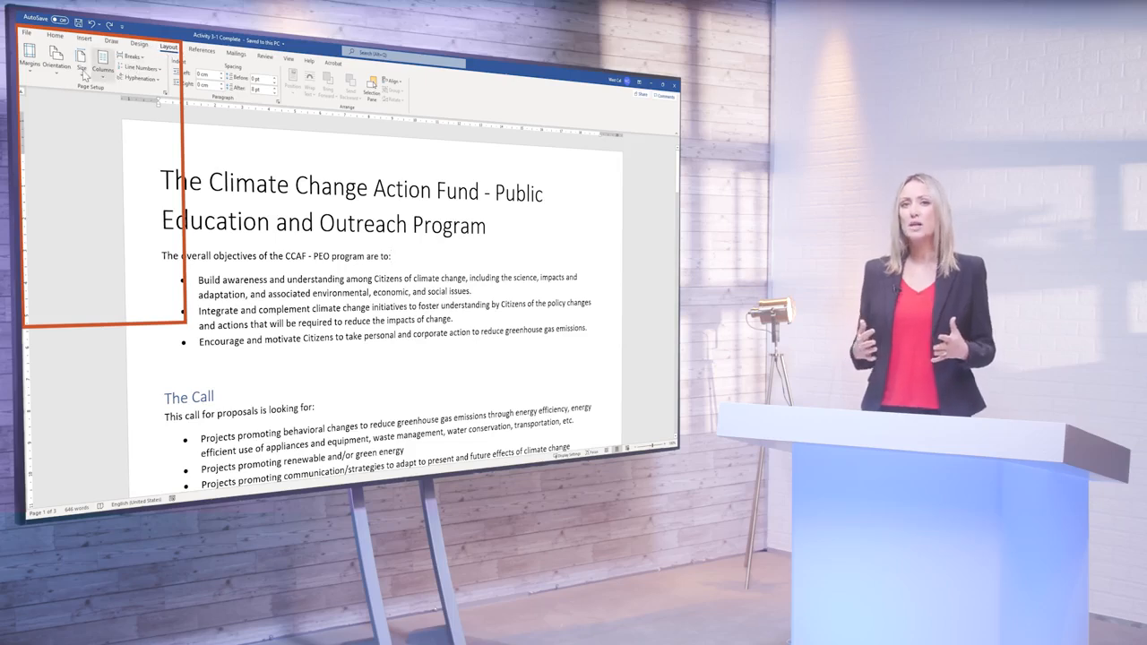
left_click(33, 65)
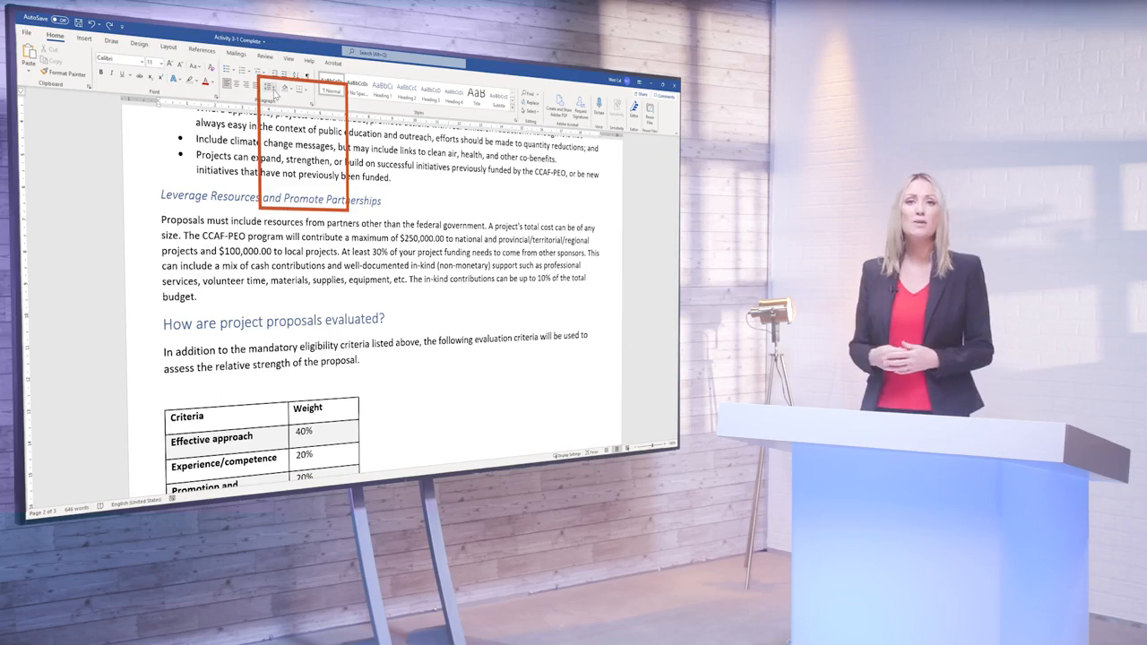
left_click(273, 89)
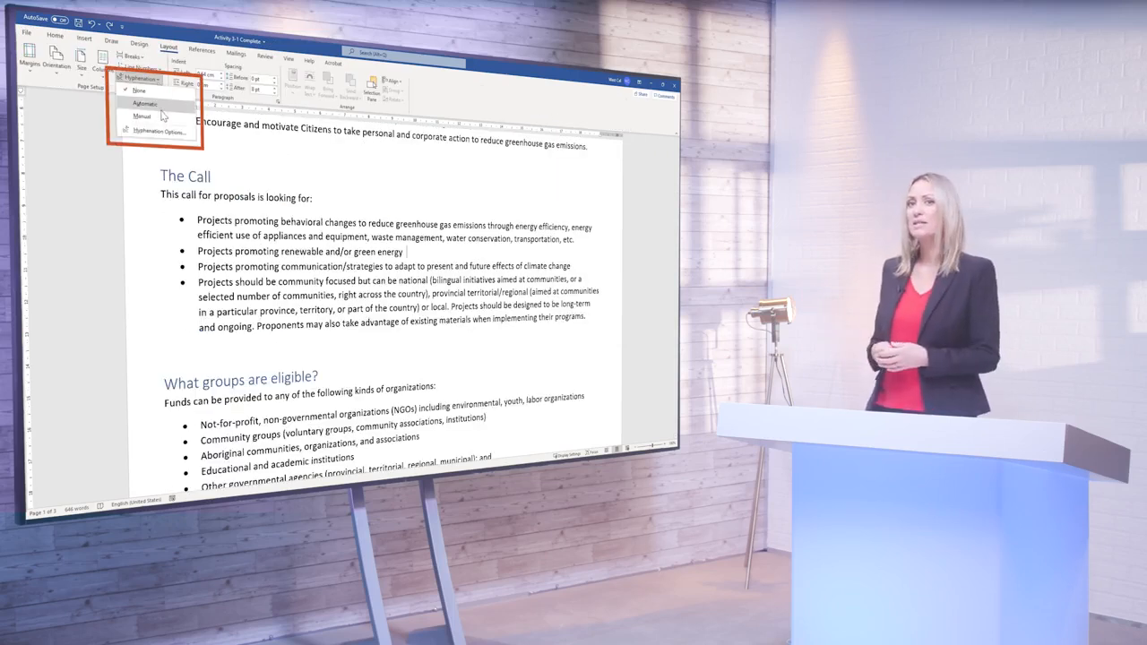
left_click(164, 137)
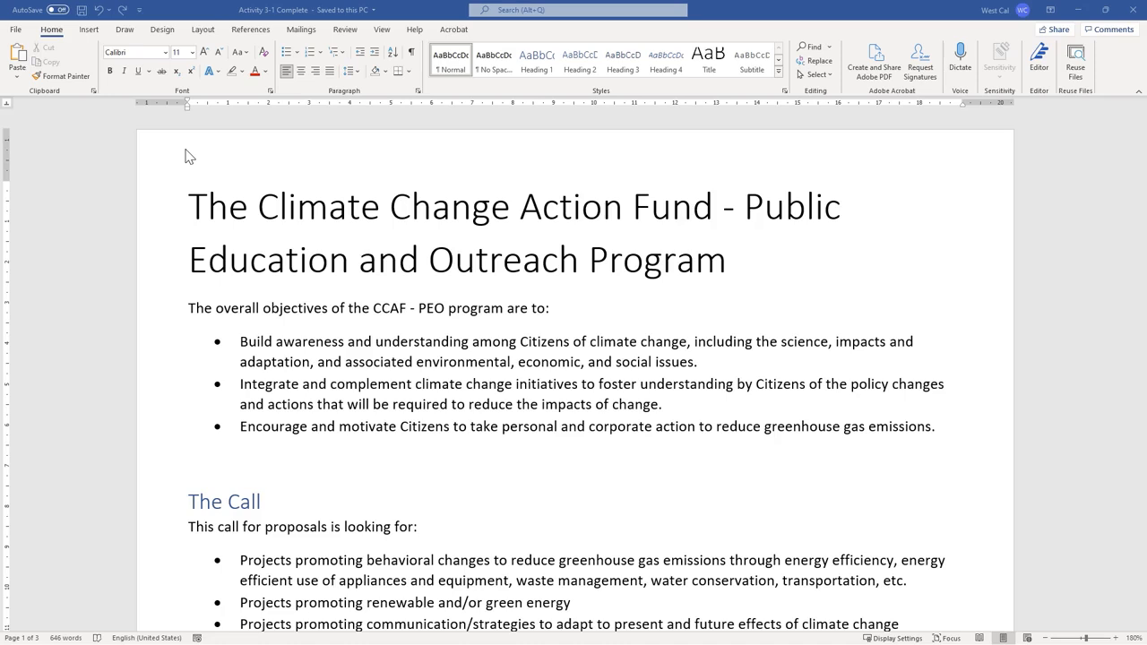
Set the document margins to Normal and pick Landscape orientation in the page setup
left_click(202, 29)
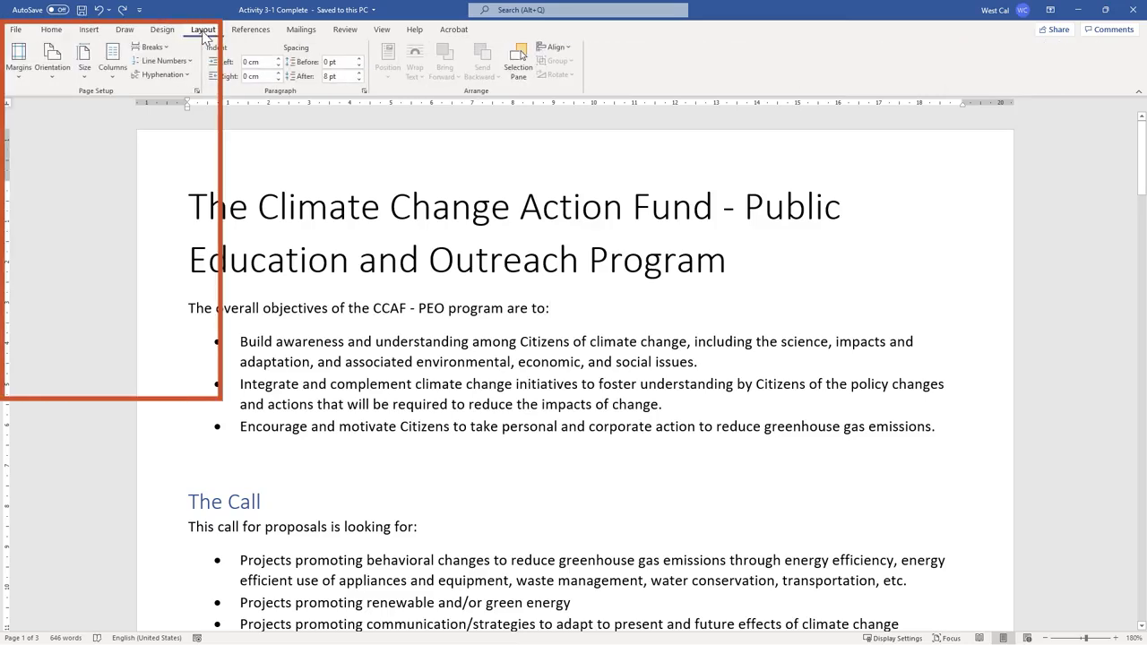
left_click(22, 72)
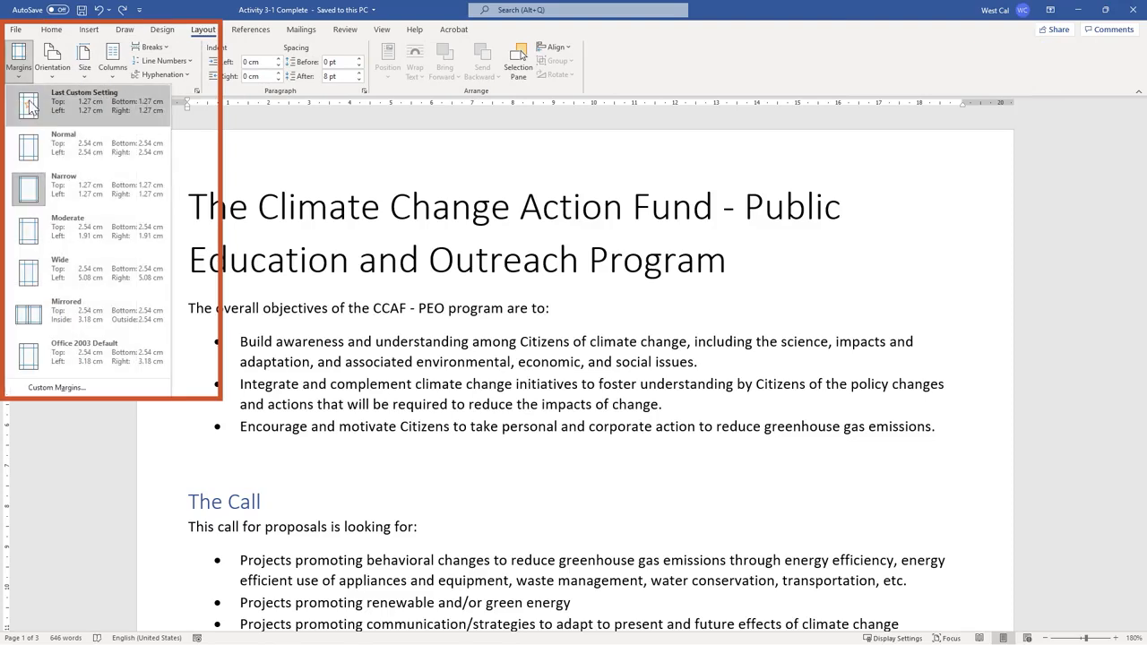
left_click(34, 154)
left_click(197, 92)
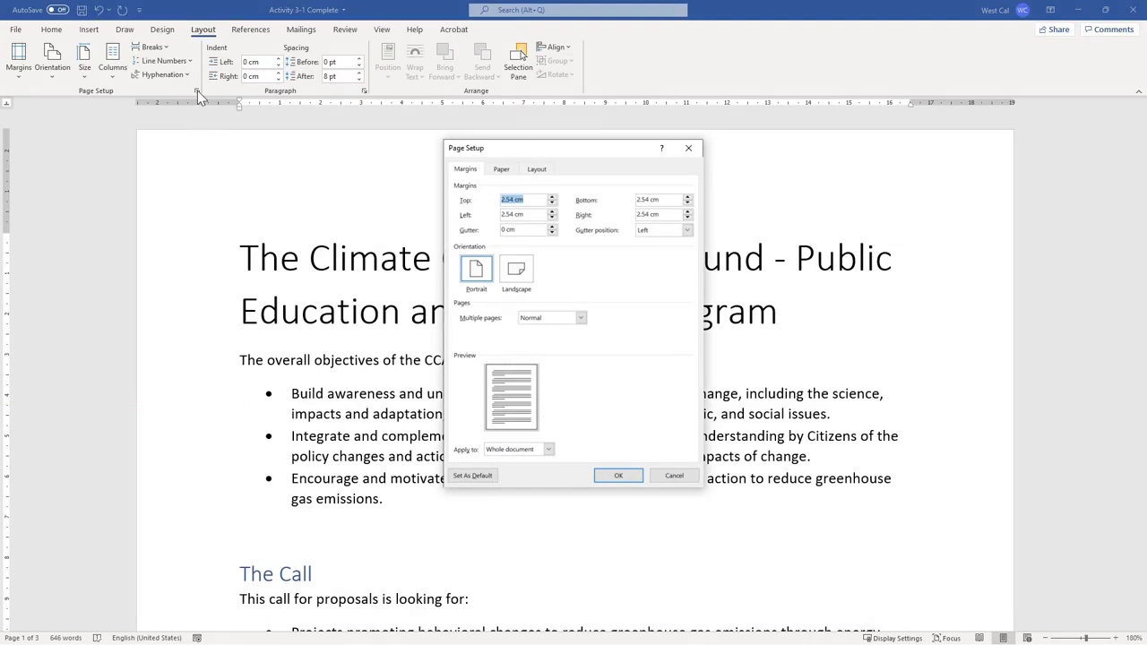
left_click(515, 271)
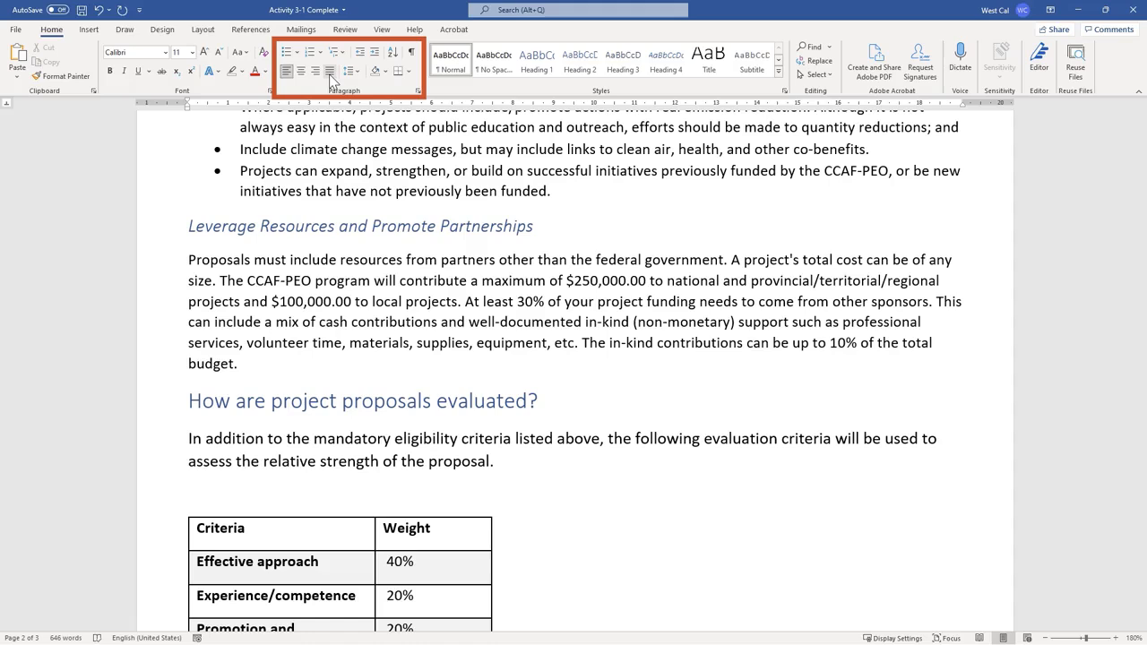
Try centring the paragraph under Leverage Resources and Promote Partnerships, restore its left alignment and open its paragraph settings
left_click_drag(188, 262, 251, 374)
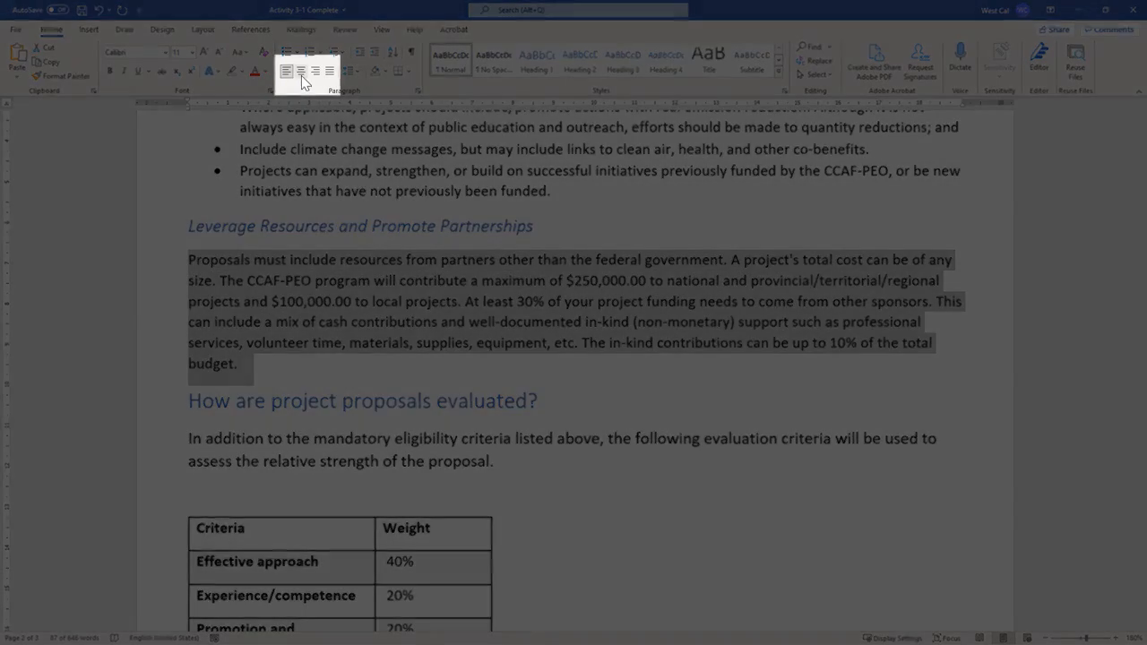
left_click(302, 72)
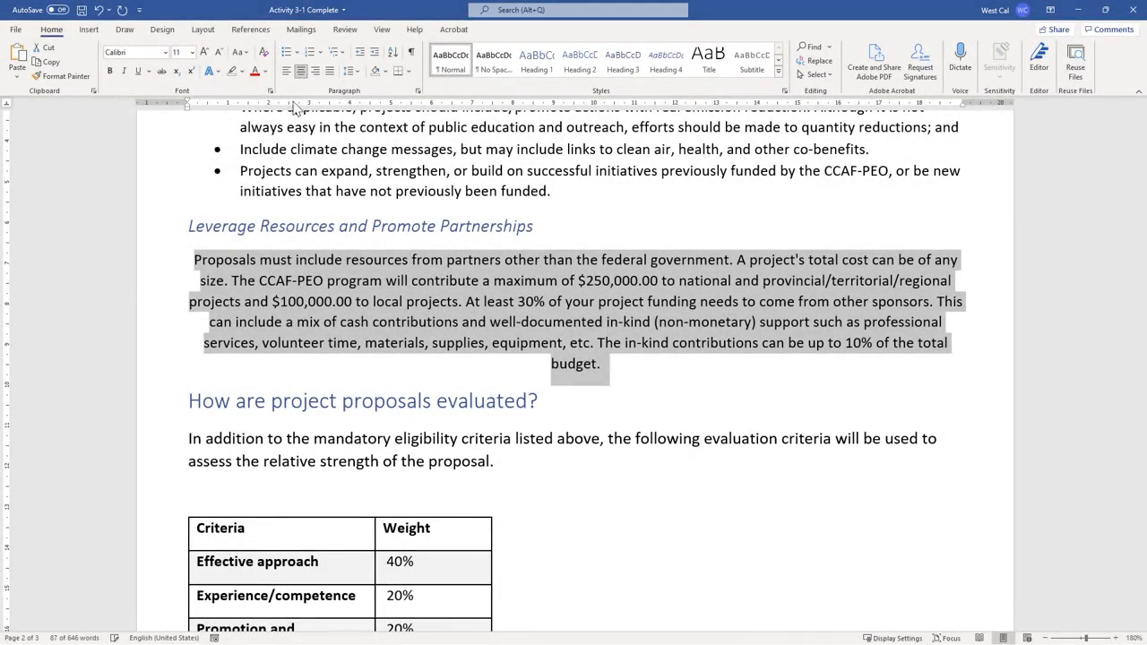
left_click(1090, 267)
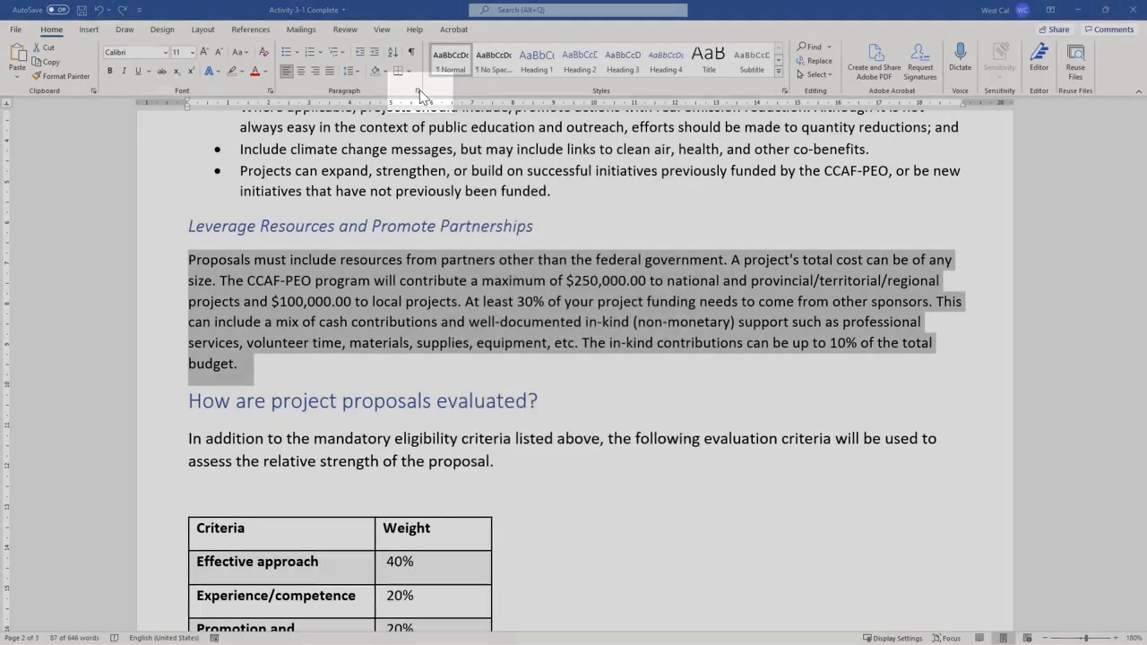
left_click(420, 89)
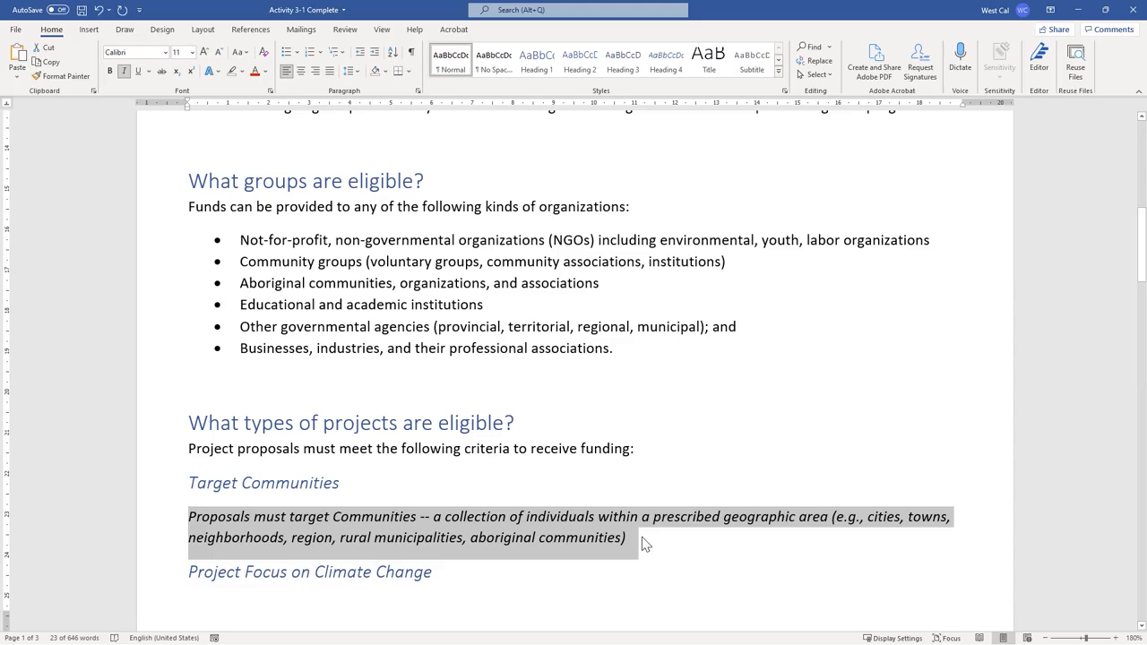
Increase the indent of the paragraph under Target Communities by one level and switch the ruler's tab selector to another marker type
left_click(374, 54)
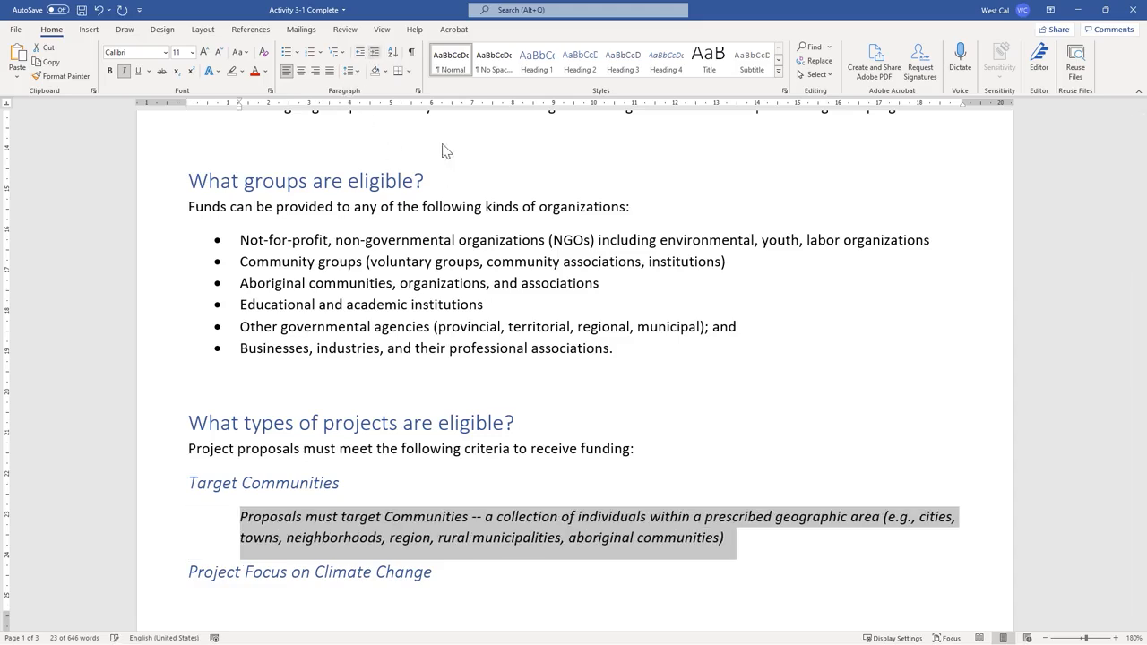
left_click(238, 522)
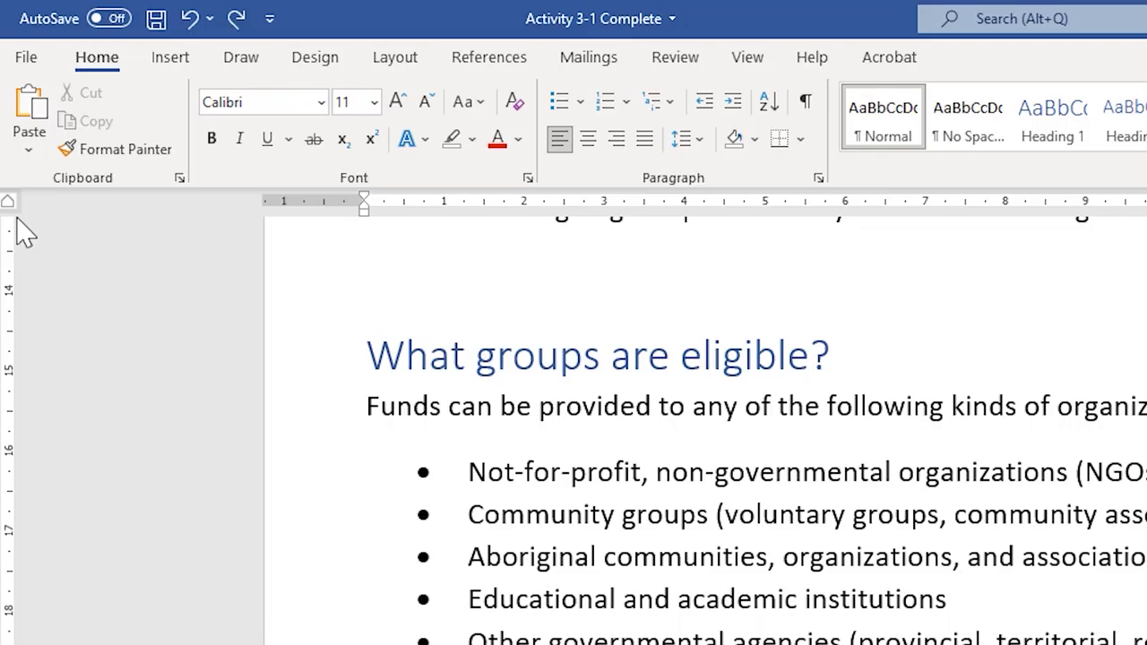
left_click(12, 207)
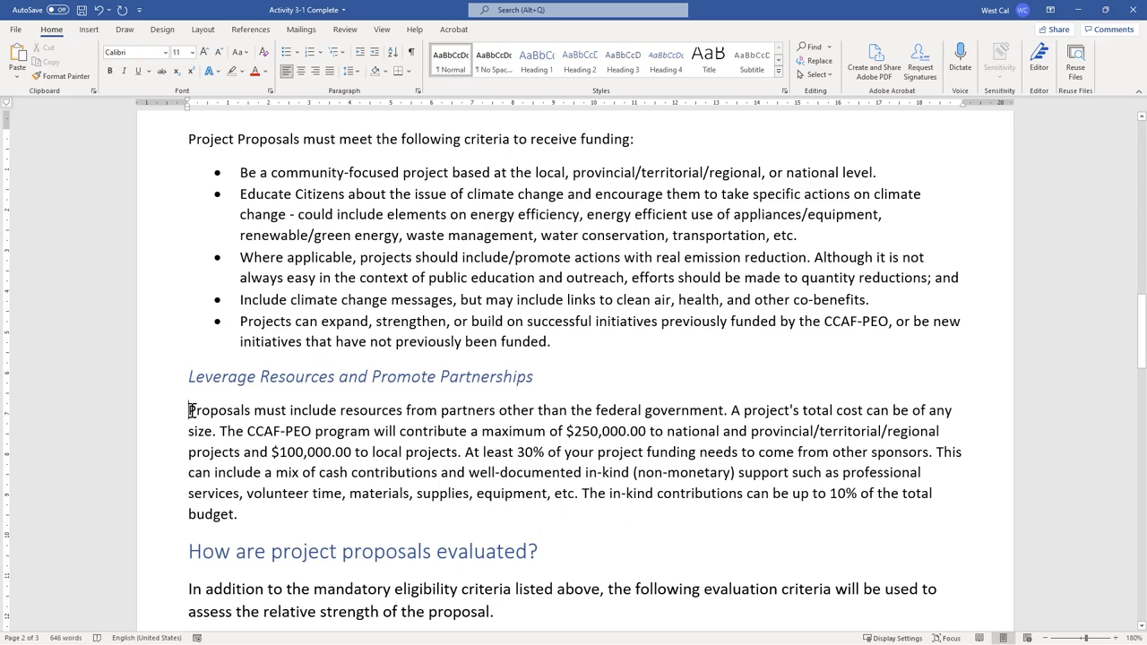
Increase the left indent of the whole paragraph under Leverage Resources and Promote Partnerships by two levels
left_click_drag(189, 409, 240, 516)
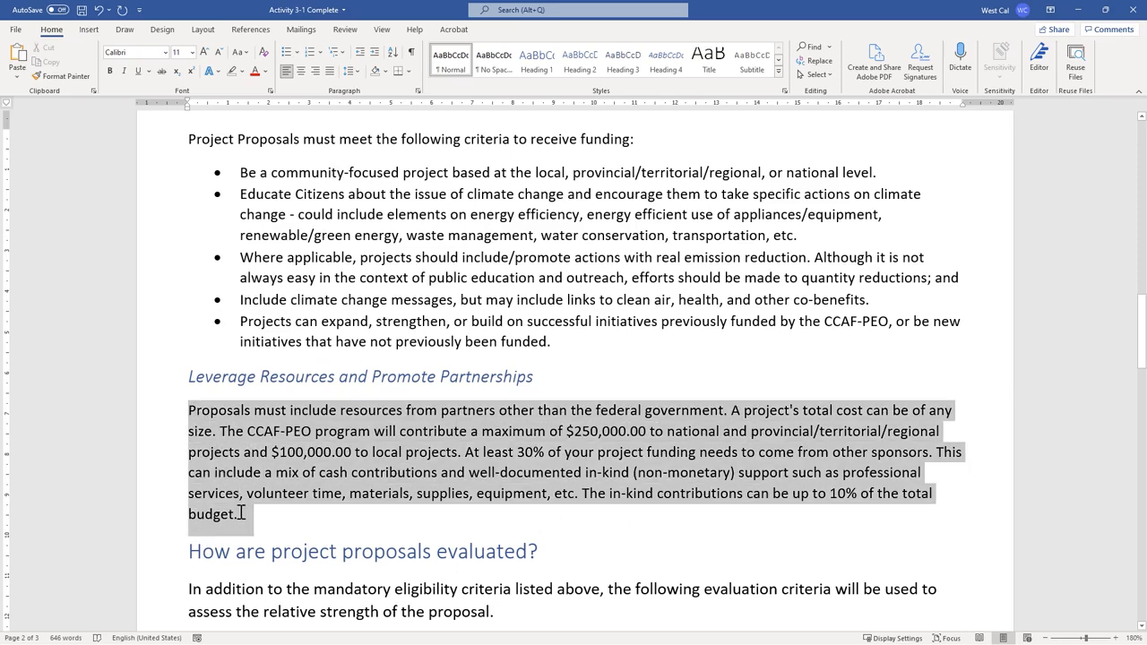
left_click(376, 56)
left_click(377, 57)
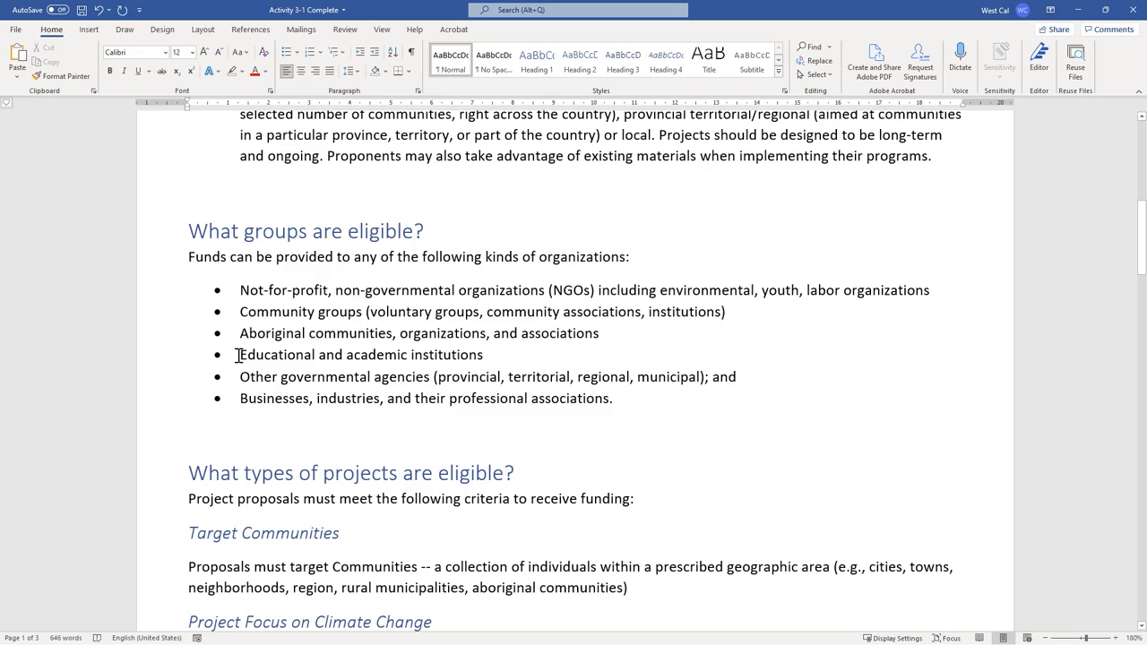
Demote the bullet "Educational and academic institutions" by two list levels and promote it back to its original level
left_click(239, 355)
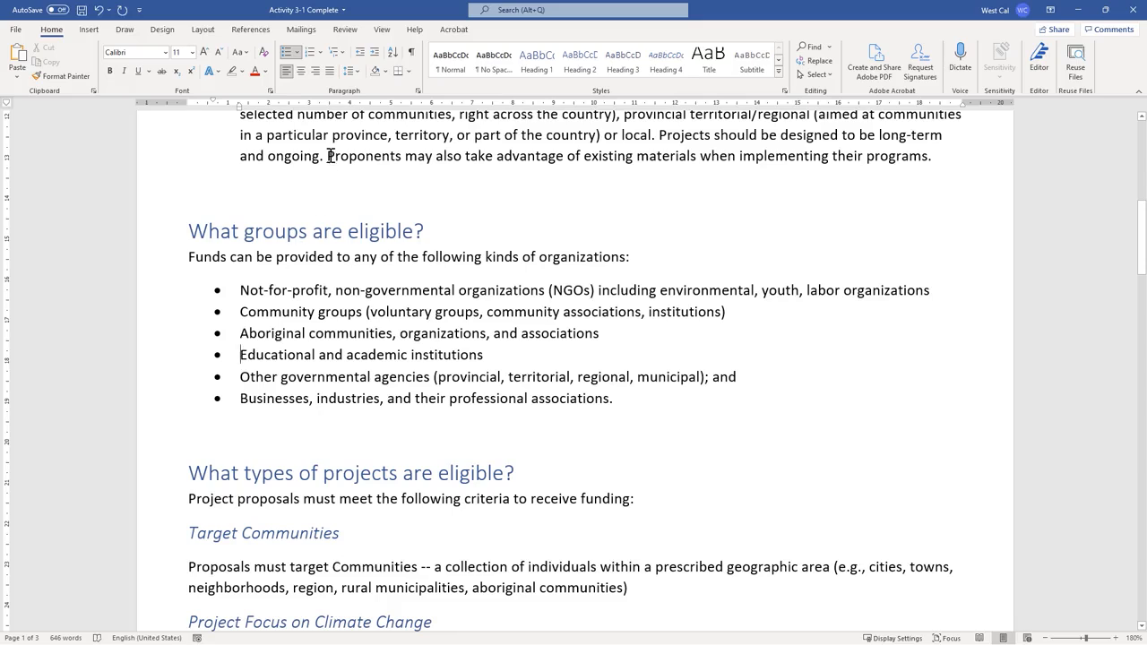
left_click(374, 54)
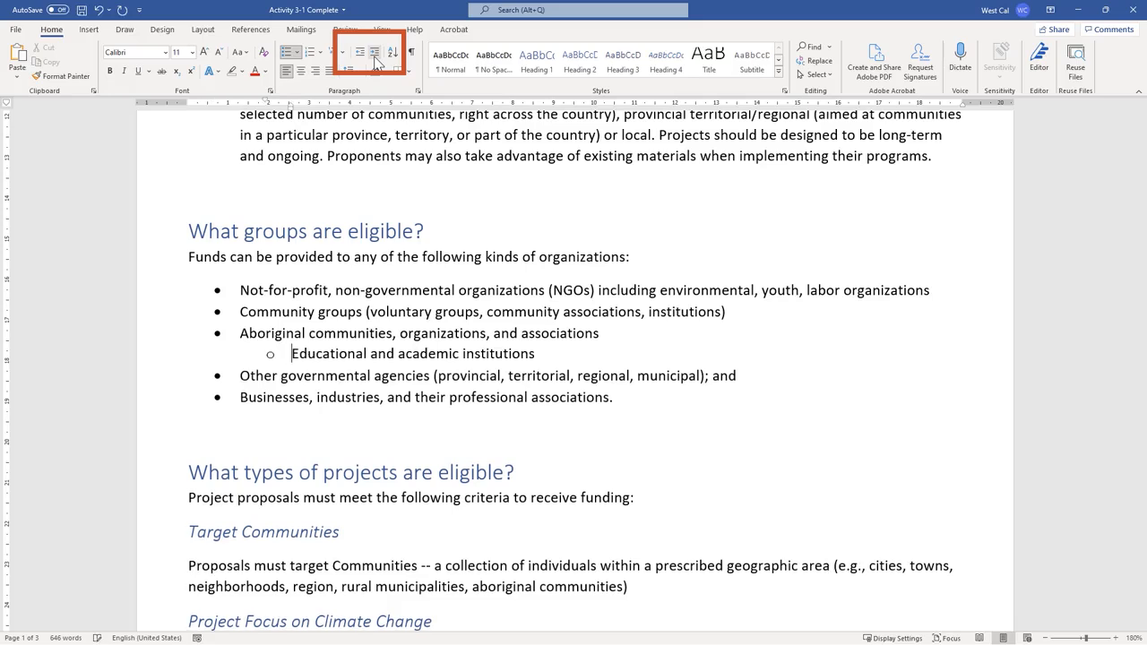
left_click(375, 55)
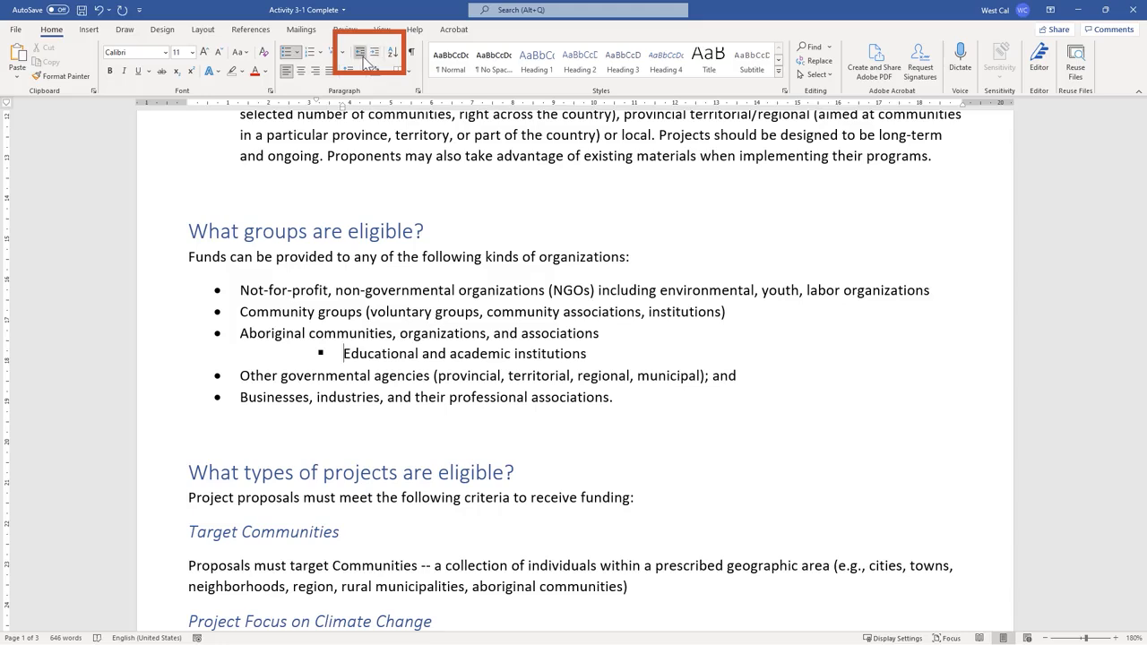
left_click(361, 53)
left_click(361, 54)
Increase the indent of the text from the Leverage Resources paragraph through the paragraph under How are project proposals evaluated?
scroll(190, 310, "down", 9)
left_click_drag(189, 310, 507, 529)
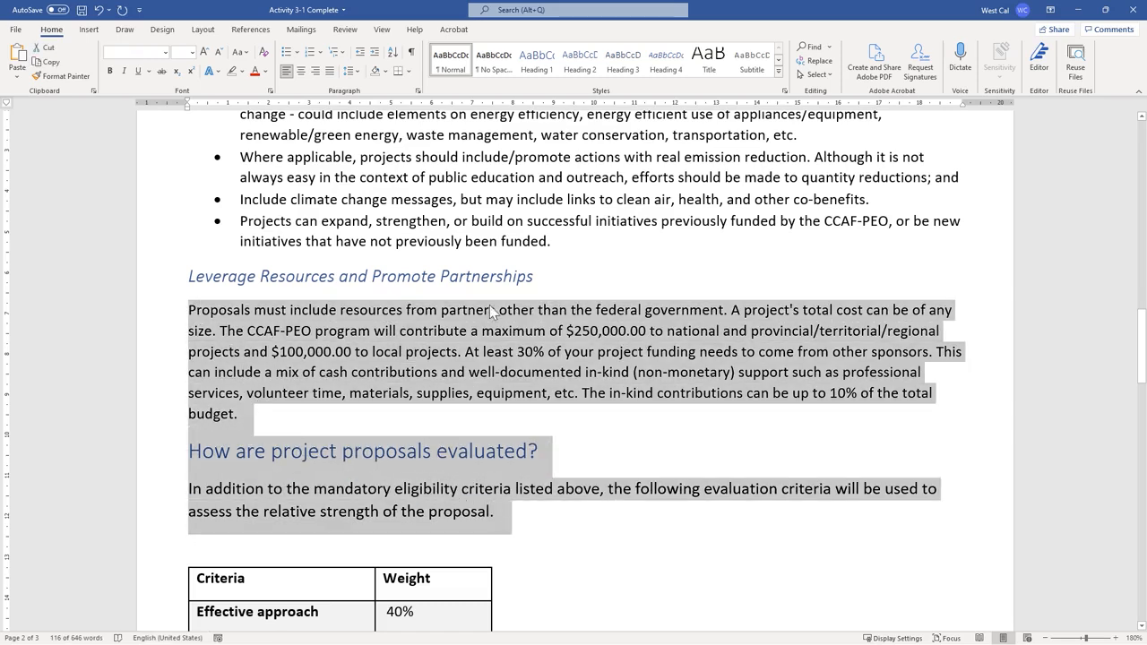
left_click(375, 52)
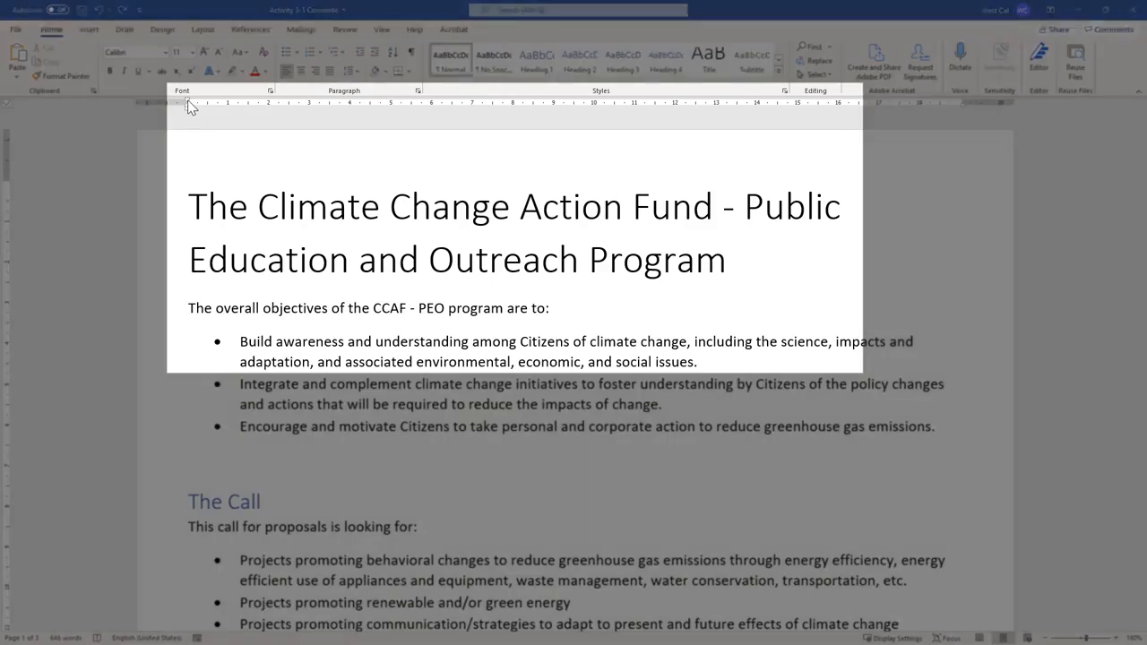
Try shifting the ruler's indent markers, and return the paragraph under How are project proposals evaluated? to the left margin
mouse_move(188, 100)
left_mouse_down()
mouse_move(249, 100)
mouse_move(235, 101)
left_mouse_up()
left_click_drag(246, 104, 269, 106)
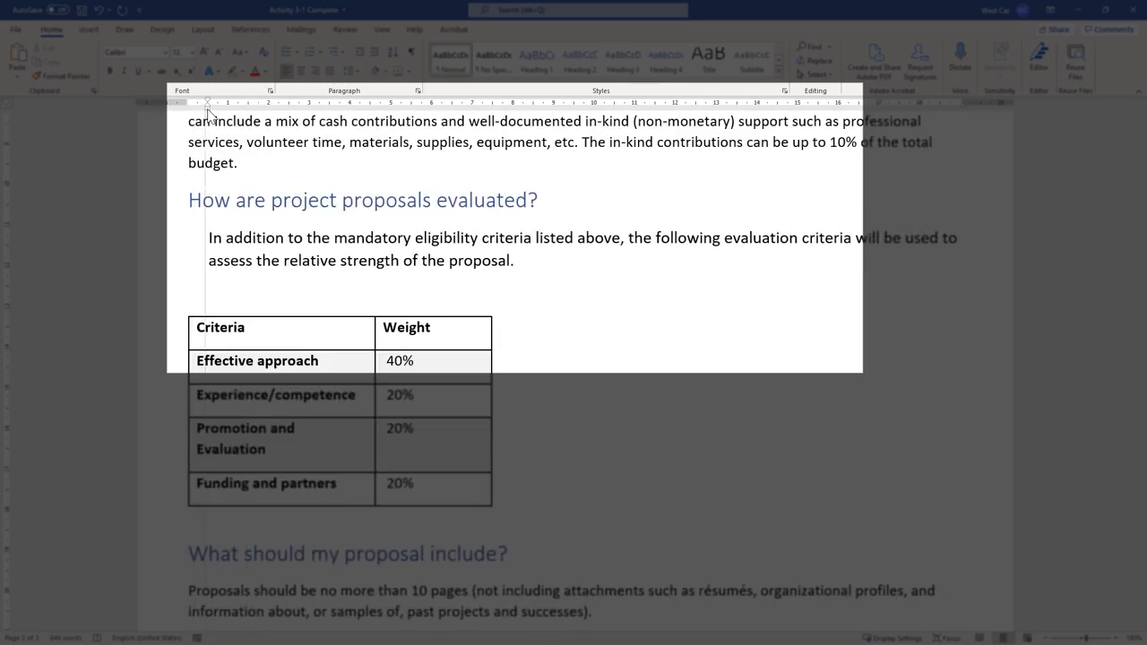
mouse_move(211, 108)
left_mouse_down()
mouse_move(226, 107)
mouse_move(188, 108)
left_mouse_up()
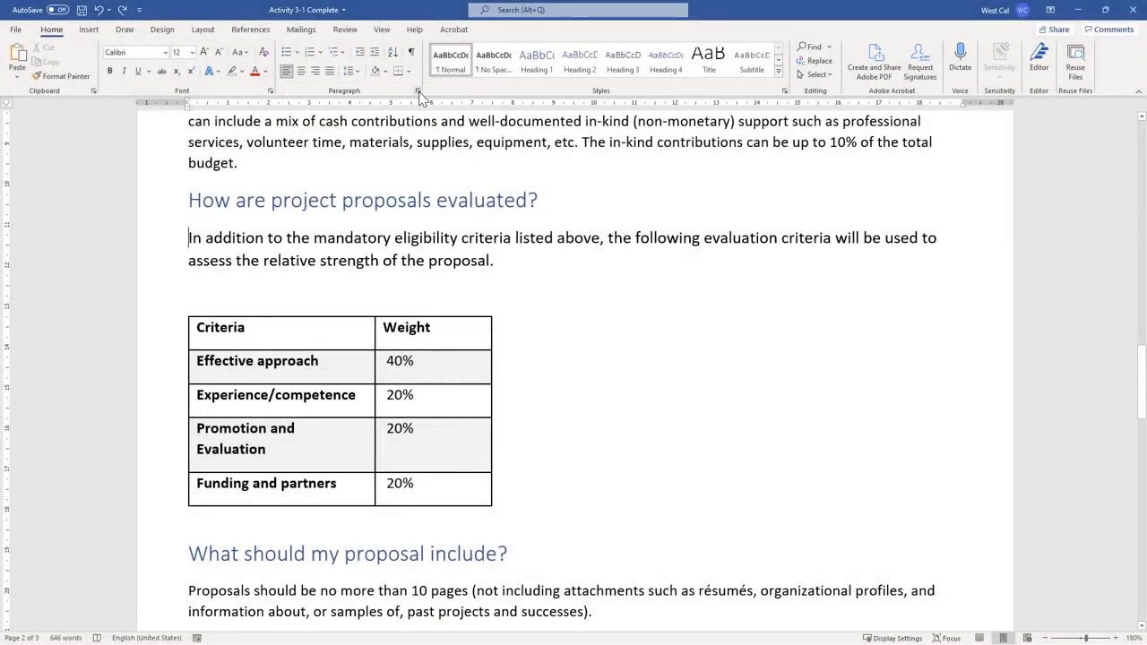
Open the paragraph settings for the text under How are project proposals evaluated? and turn Mirror indents on and off again
left_click(419, 91)
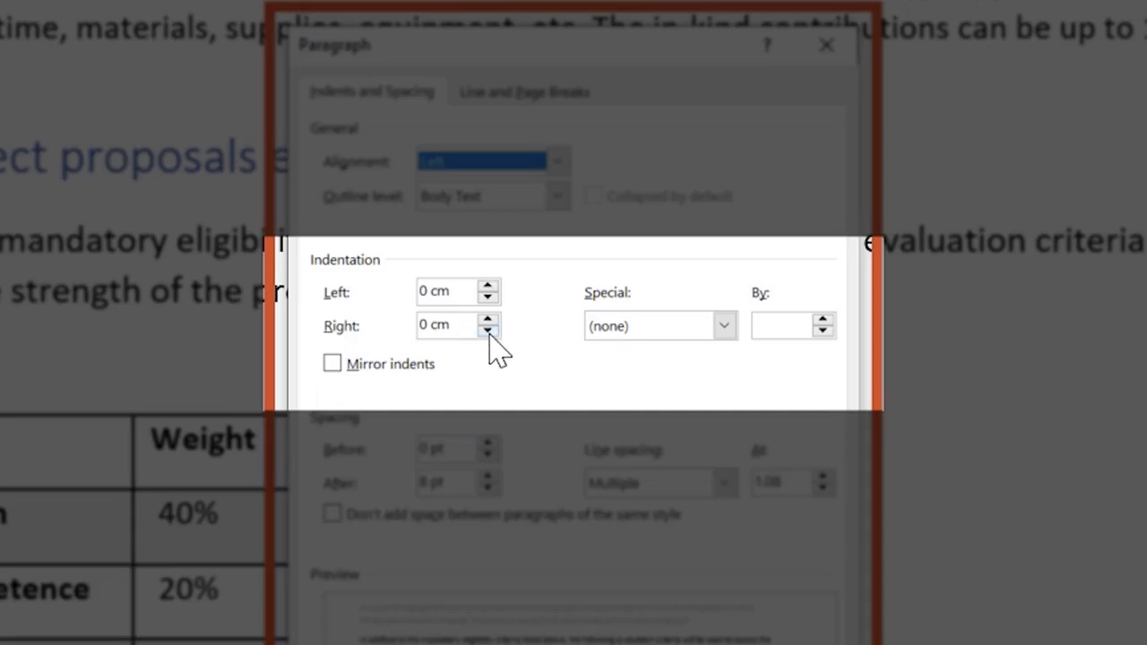
left_click(333, 363)
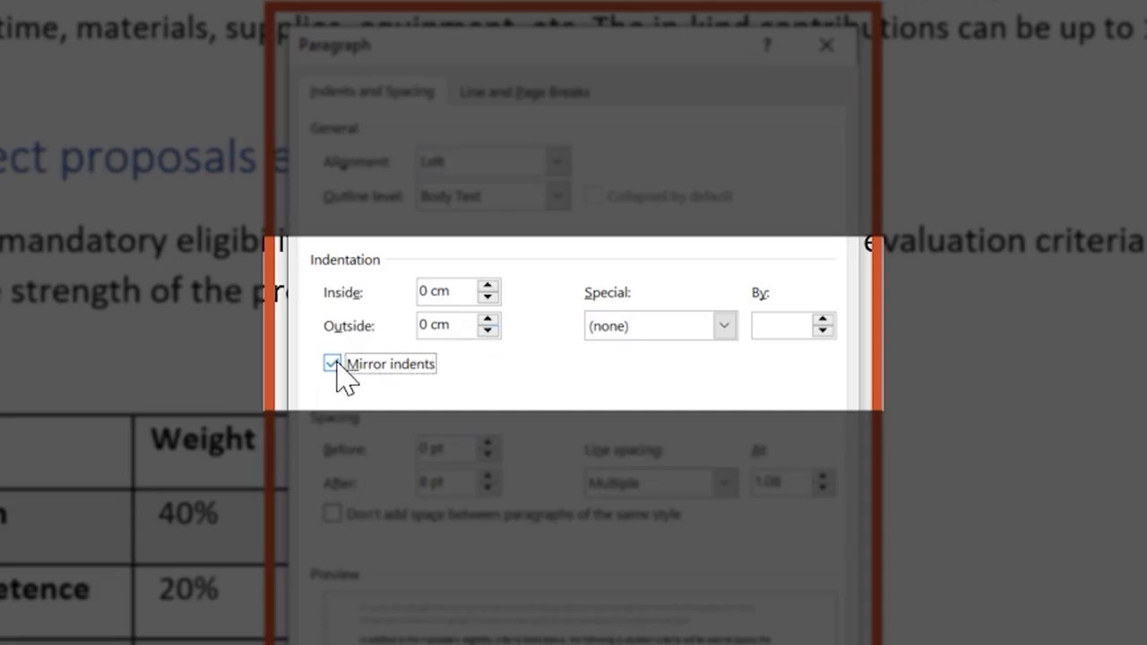
left_click(337, 364)
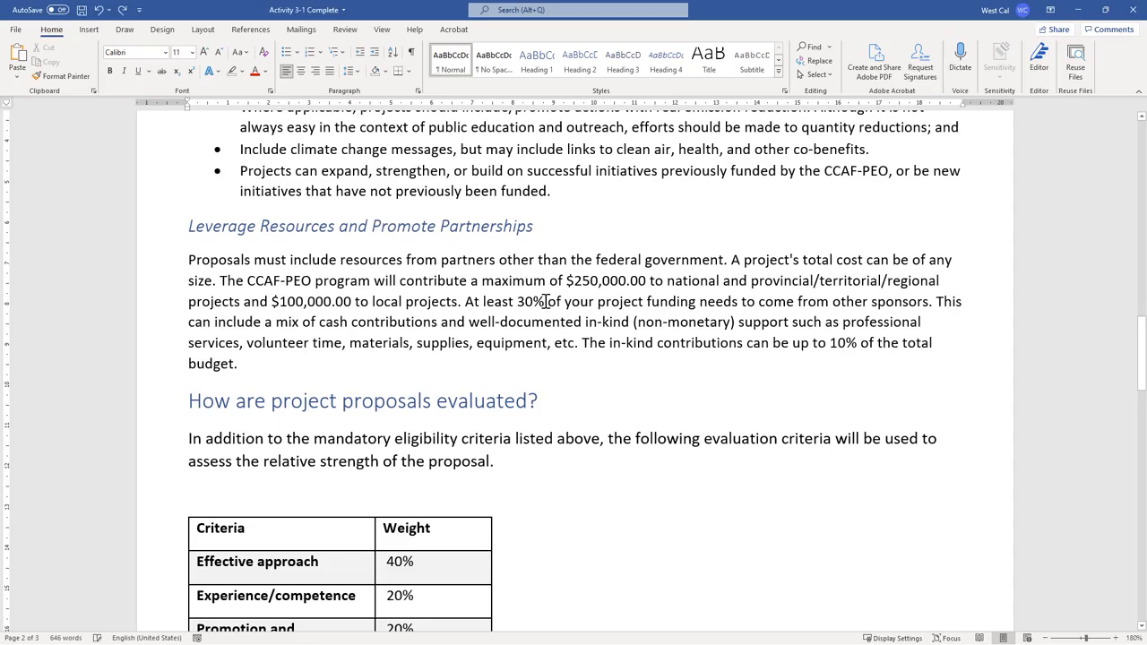
Open the line spacing options for the renewable energy bullet under The Call, and the document's hyphenation options
left_click(358, 75)
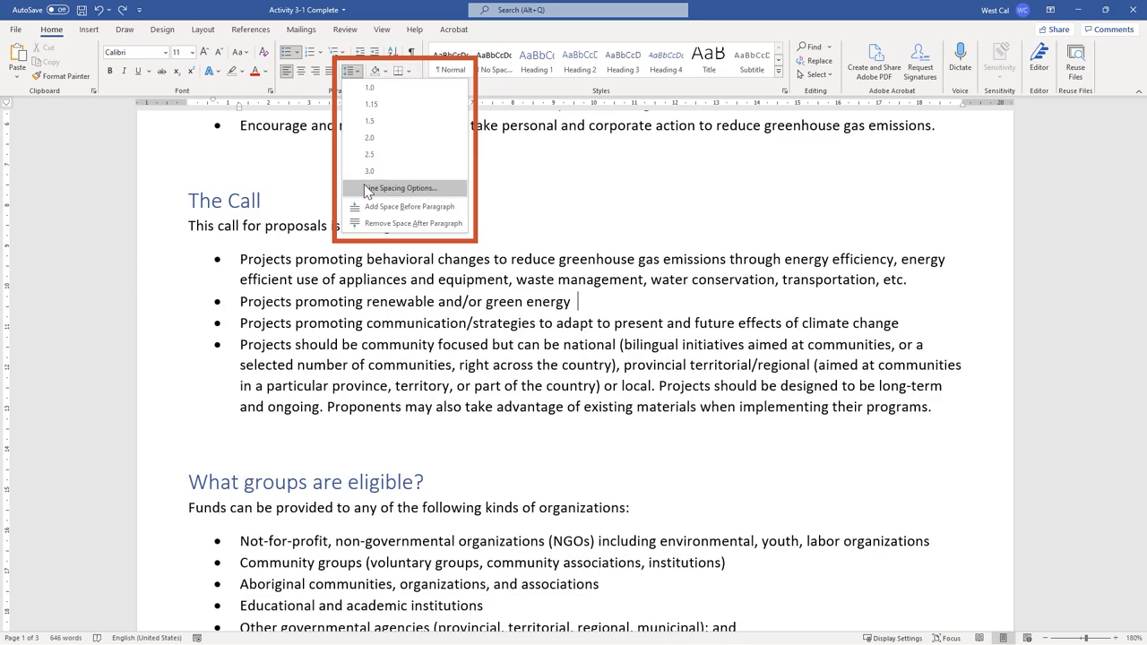
left_click(367, 189)
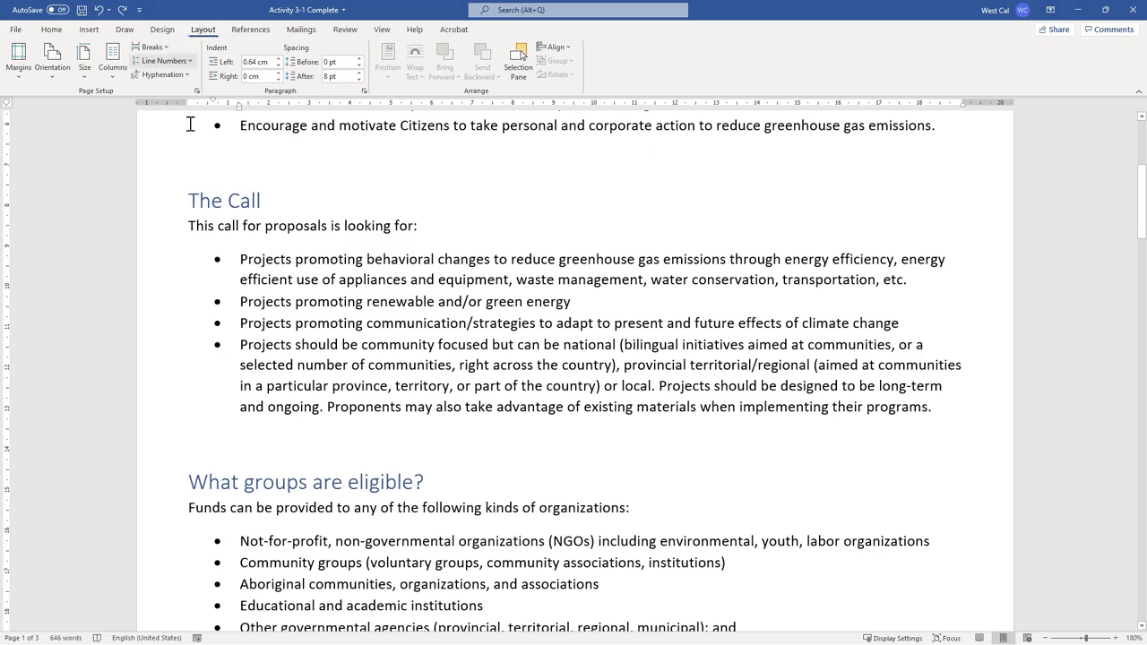
left_click(189, 76)
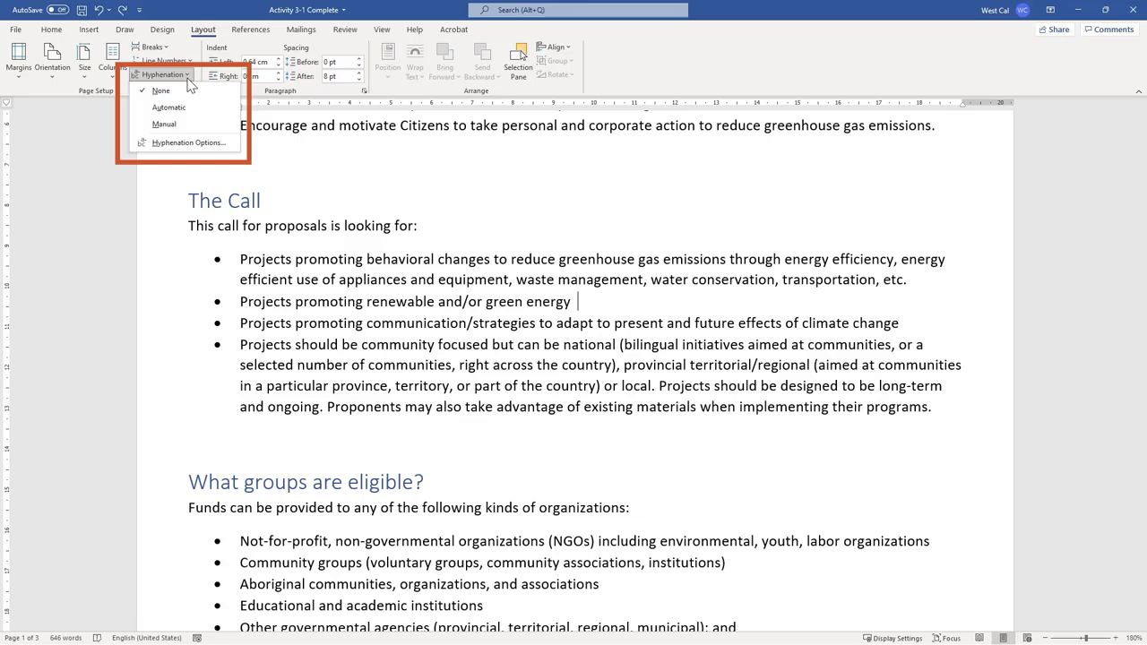
left_click(185, 142)
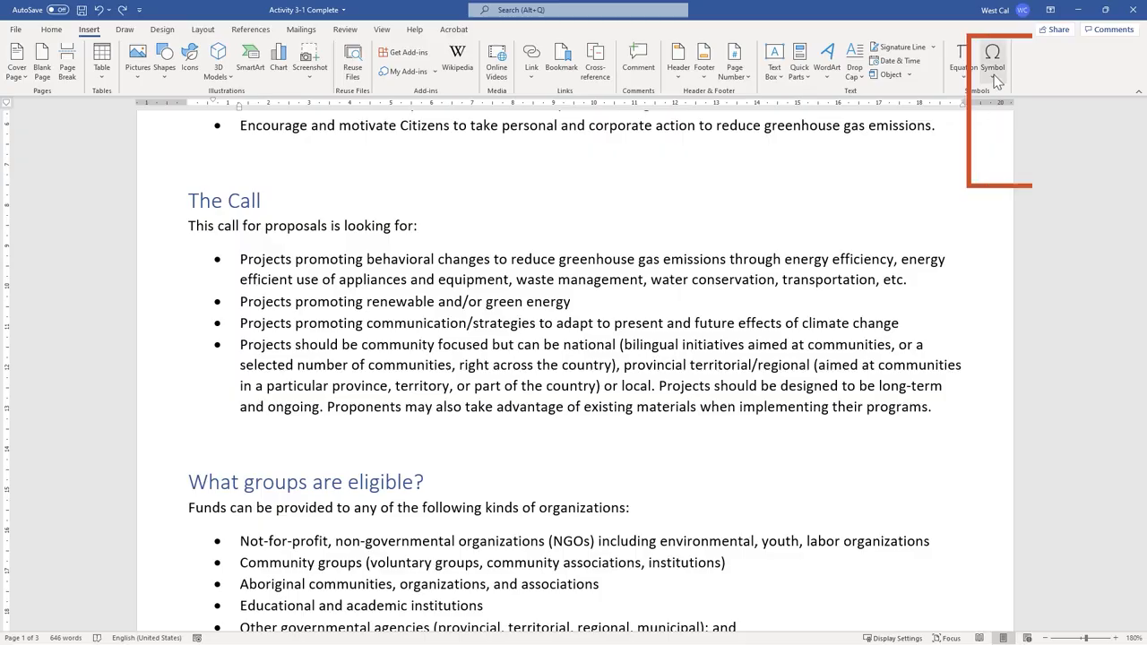
Open the full symbol list and display the special characters available for insertion
left_click(993, 71)
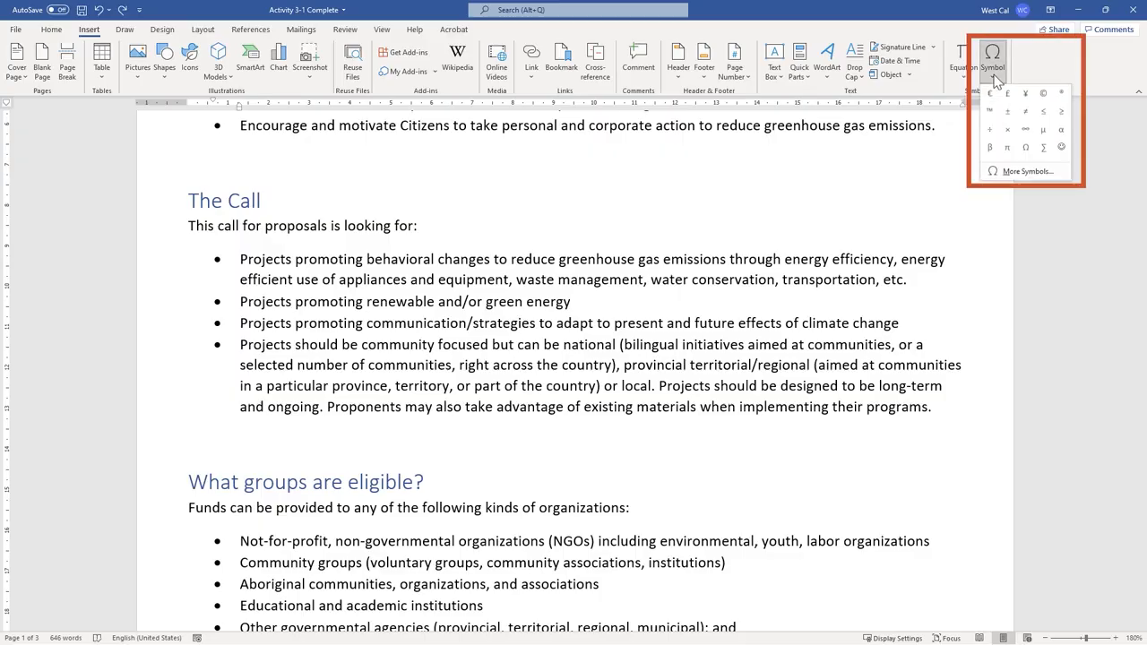
left_click(996, 171)
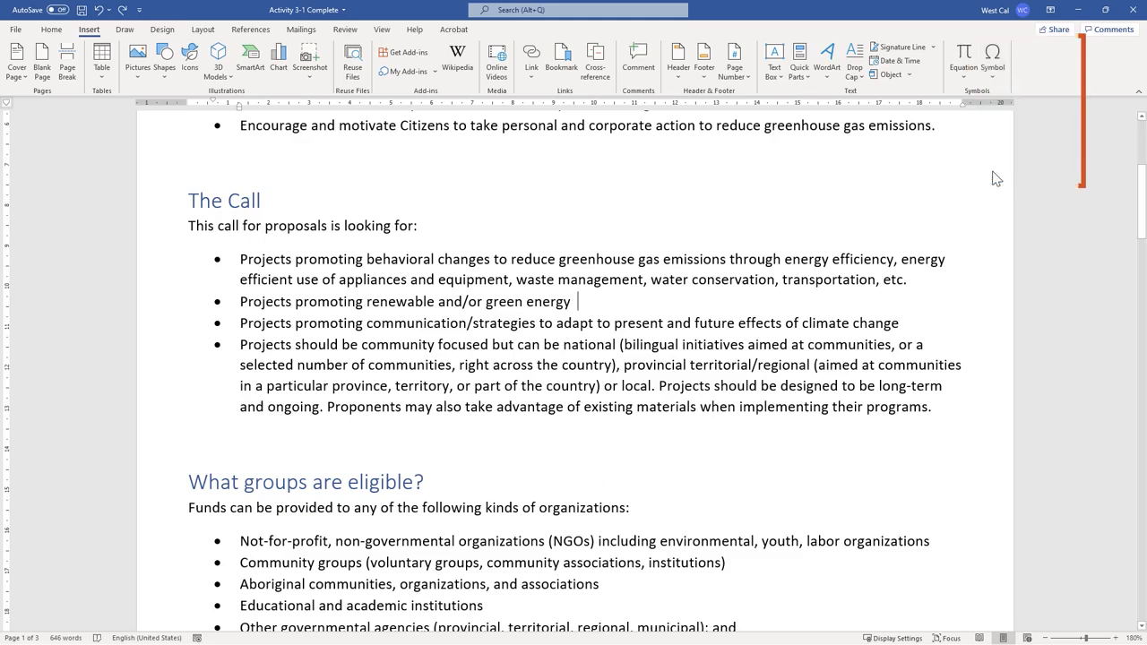
left_click(490, 224)
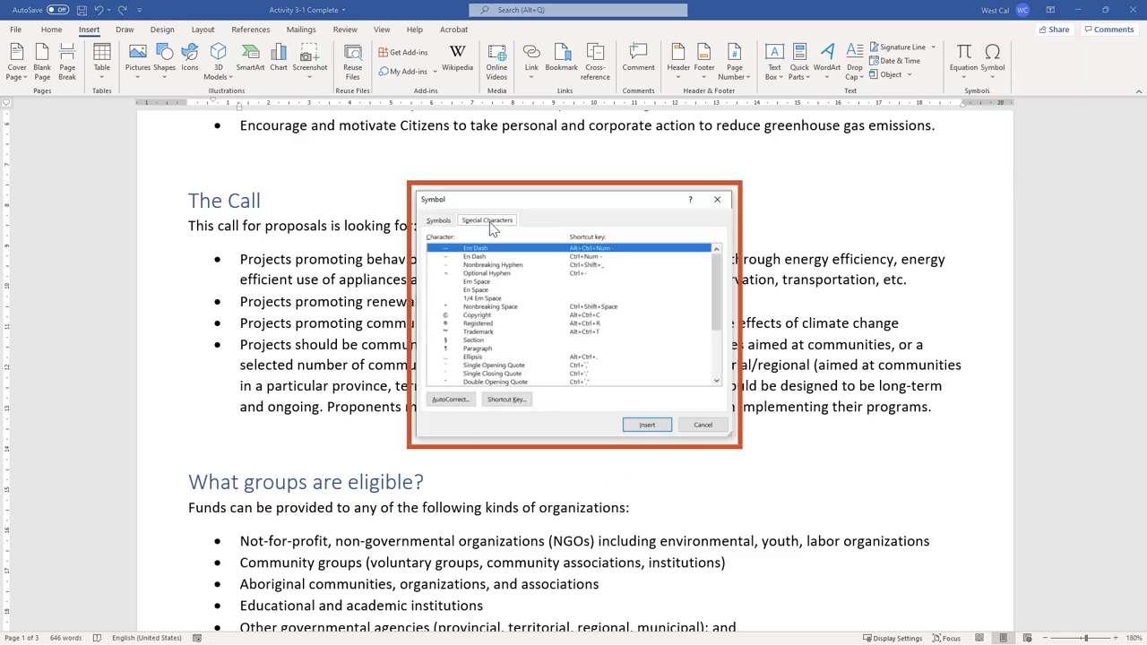